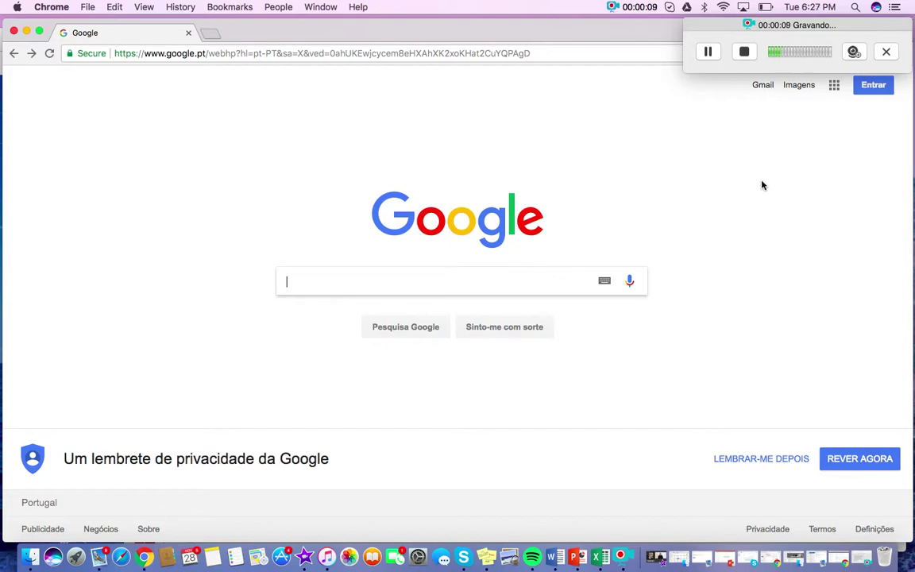
Enter 'google data studio template for ecommerce' in the Google search box.
text(google data st)
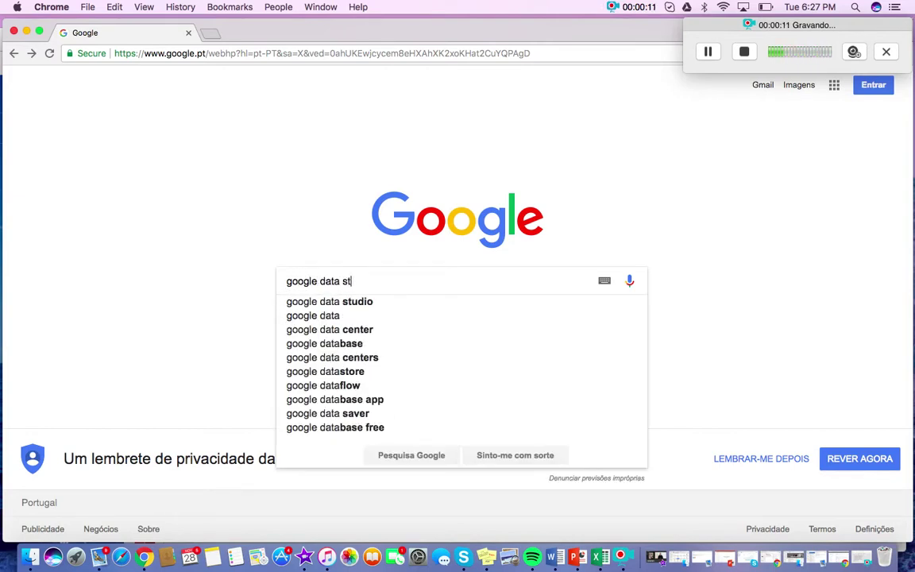
text(udio template for ecom)
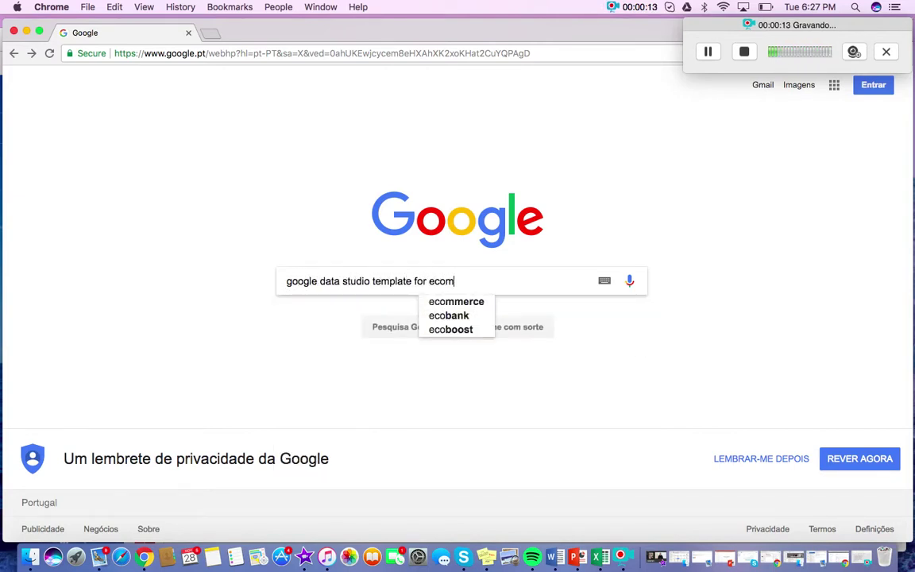
text(merce)
Run the search and scroll down the results to CodeDesign's ecommerce template.
key(Return)
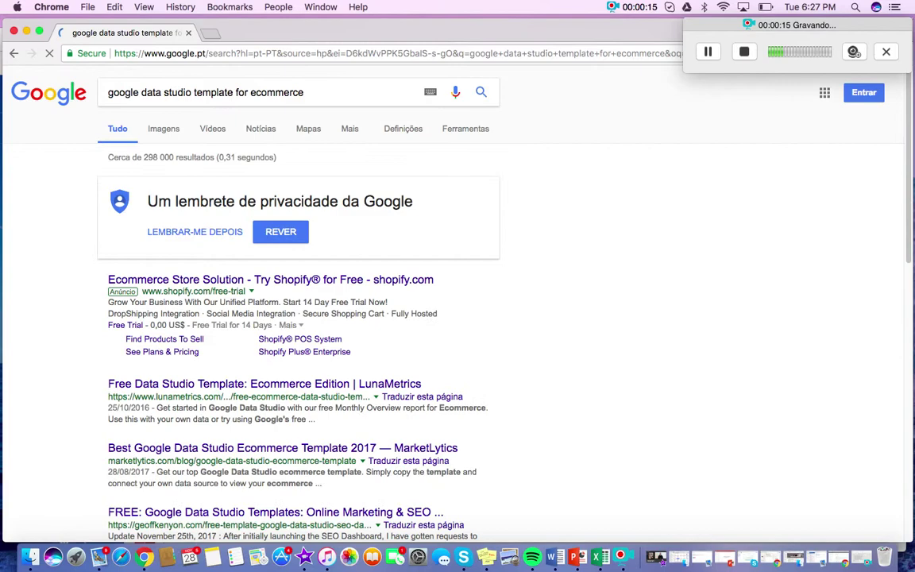
scroll(609, 383, down, 3)
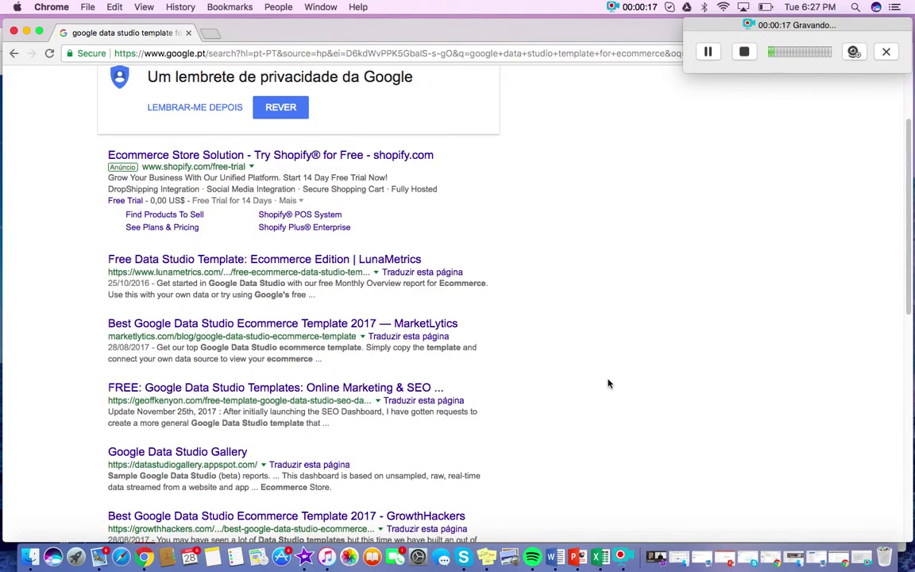
scroll(609, 384, down, 2)
scroll(608, 384, down, 4)
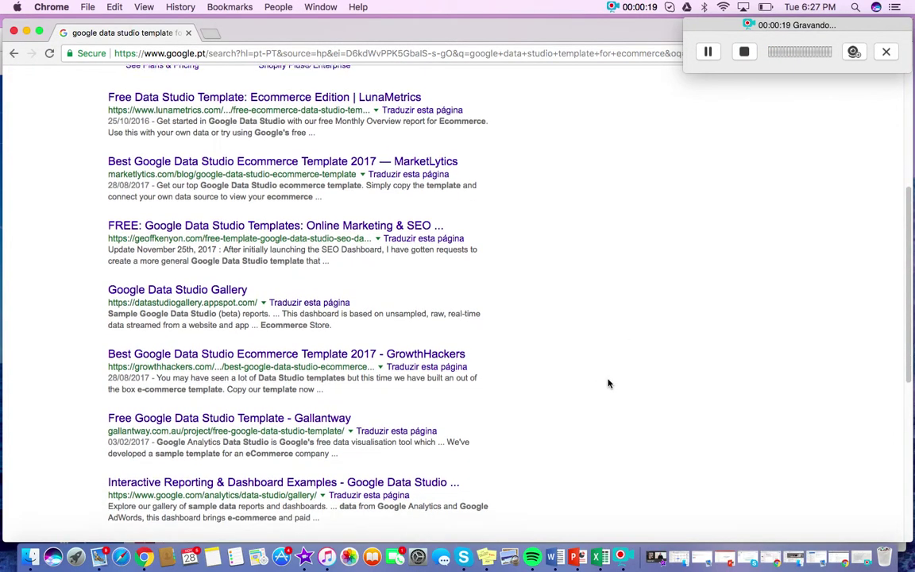
scroll(608, 384, down, 4)
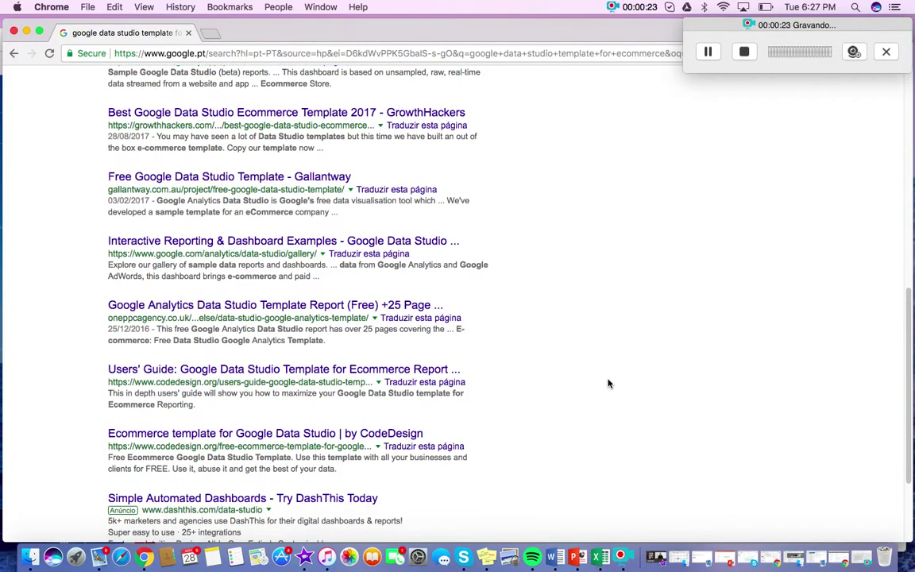
scroll(608, 383, down, 1)
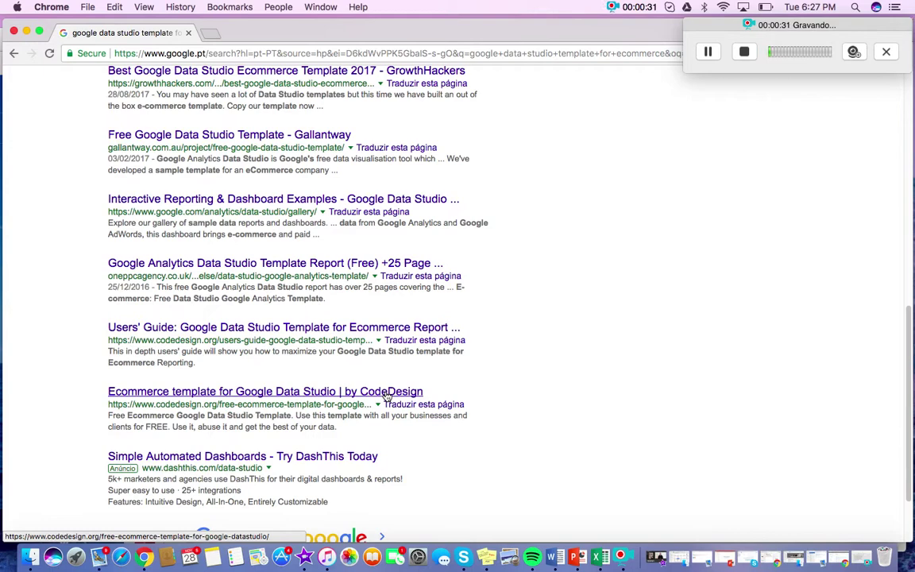
Open CodeDesign's template page and fill in the requester's name, business email and phone number.
click(384, 393)
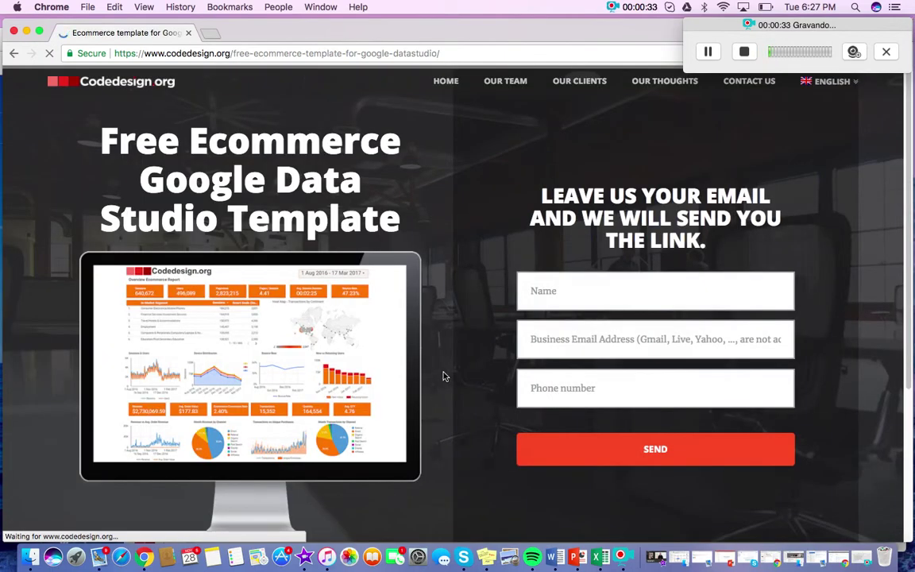
click(567, 296)
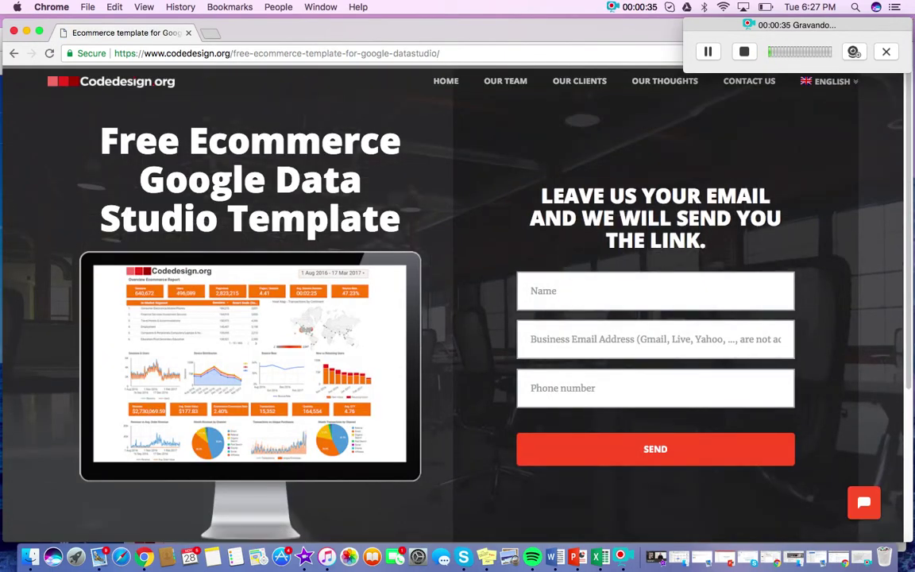
text(Nicolette)
click(548, 339)
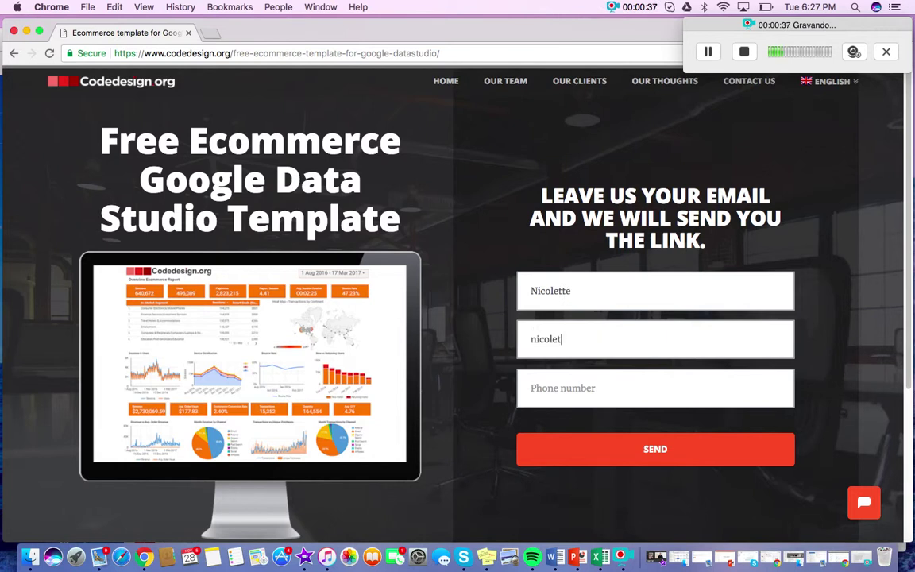
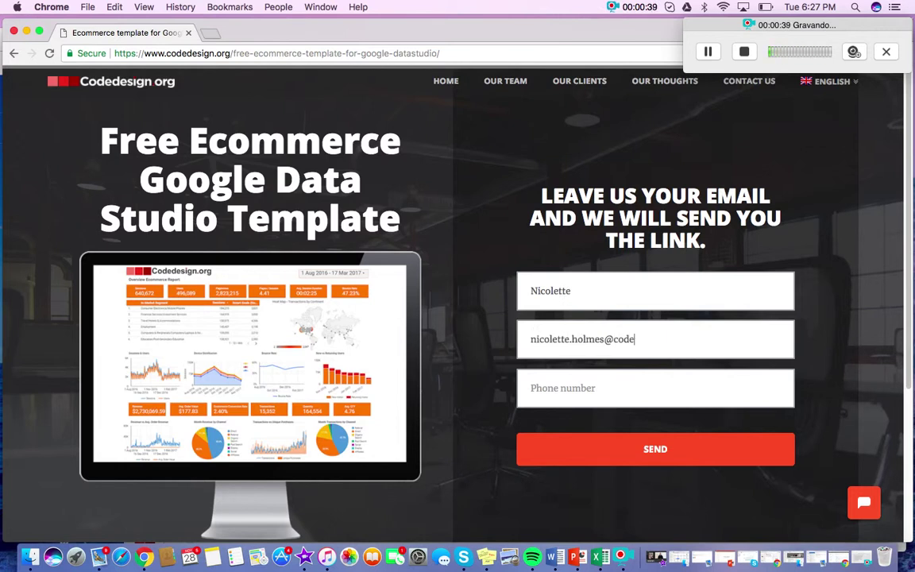
key(Tab)
text(12)
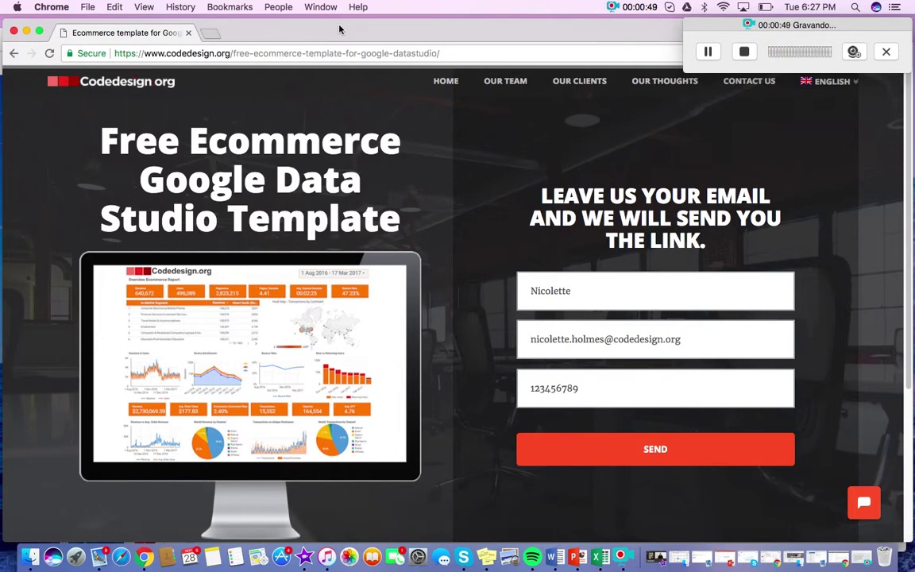
drag(340, 30, 351, 29)
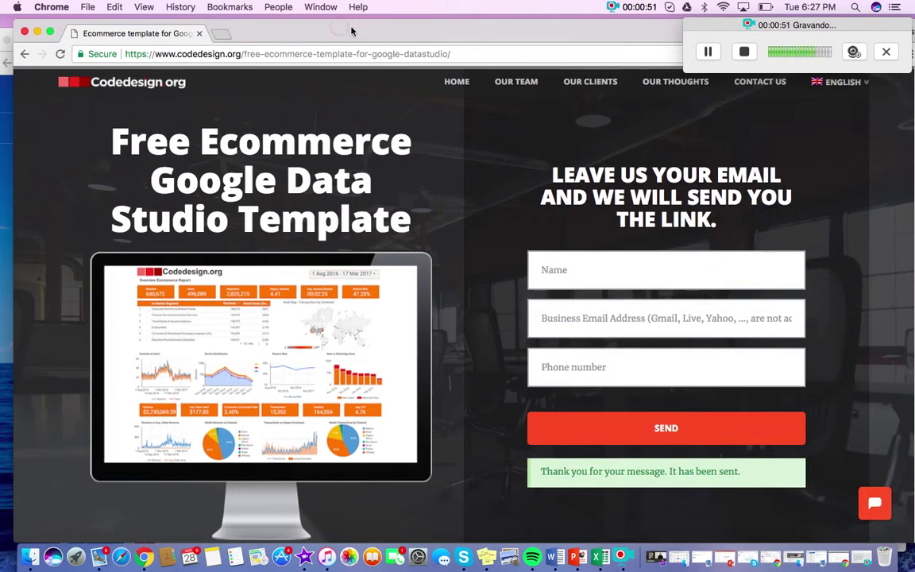
Switch to the Gmail window with CodeDesign's template email and reposition it under the menu bar.
key(super+w)
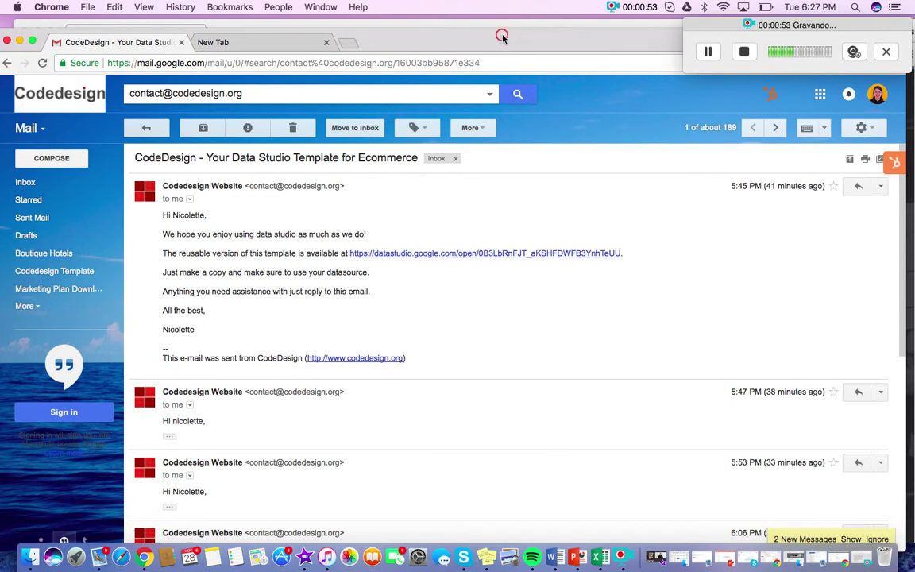
drag(500, 35, 500, 18)
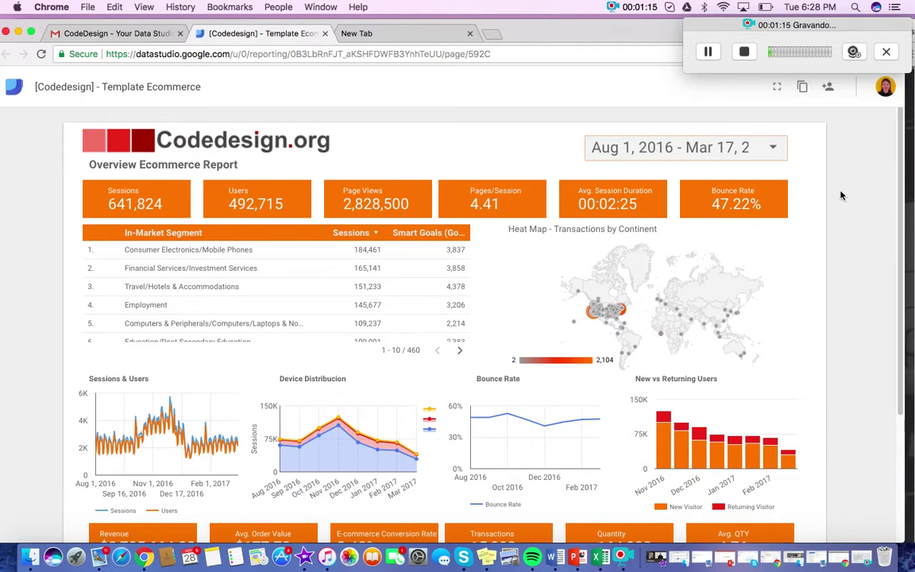
Start making a copy of the [Codedesign] - Template Ecommerce report.
click(804, 87)
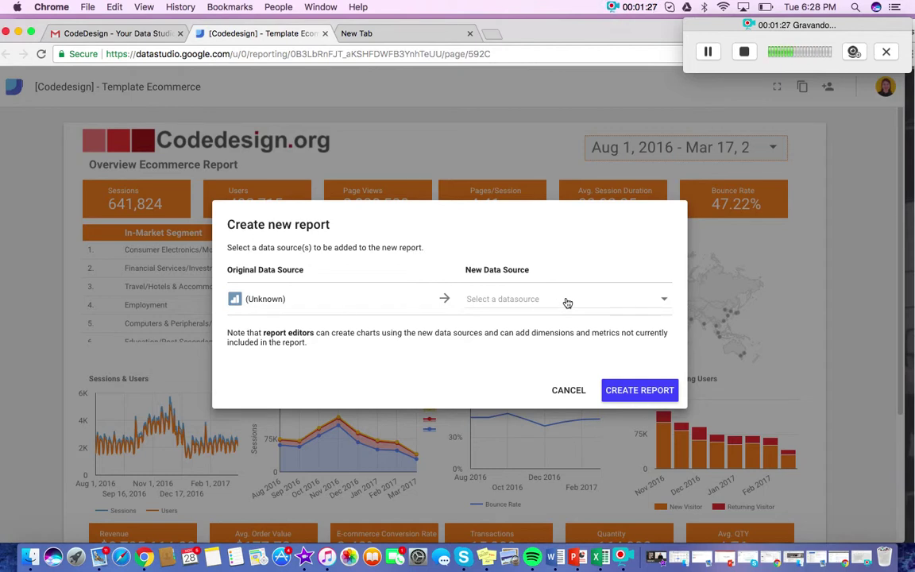
Choose [Sample] Google Analytics Data as the new data source for the copy.
click(567, 301)
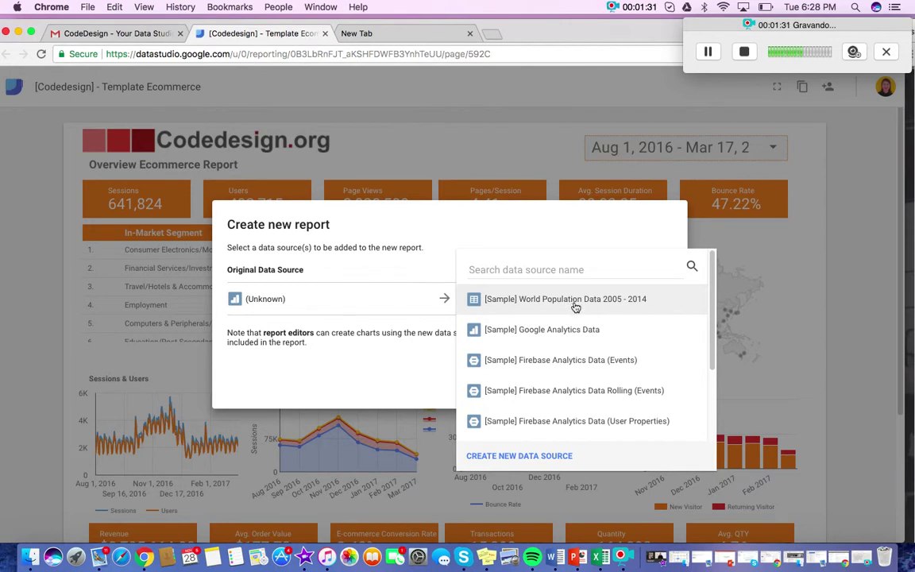
click(599, 332)
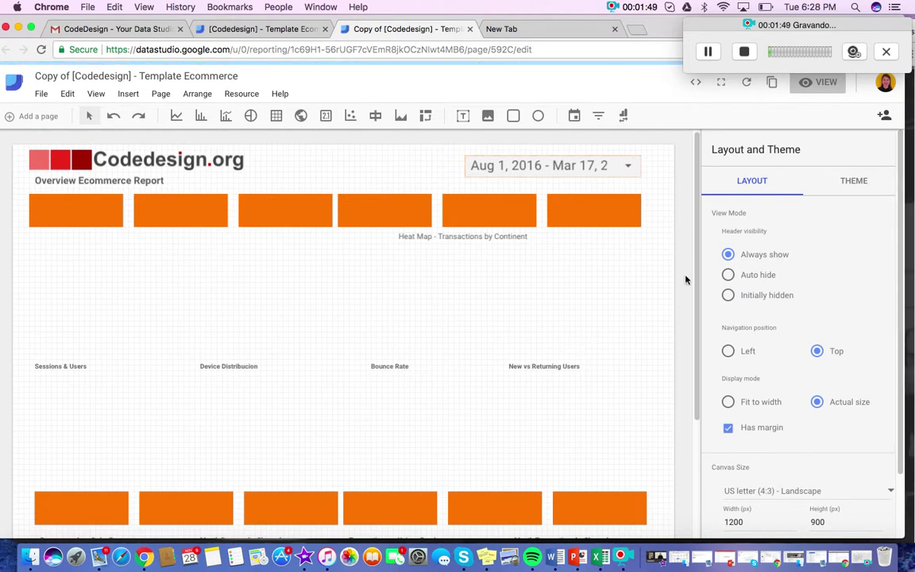
Replace the report title with 'My Ecommerce' and scroll through the loaded charts.
double_click(159, 75)
triple_click(159, 76)
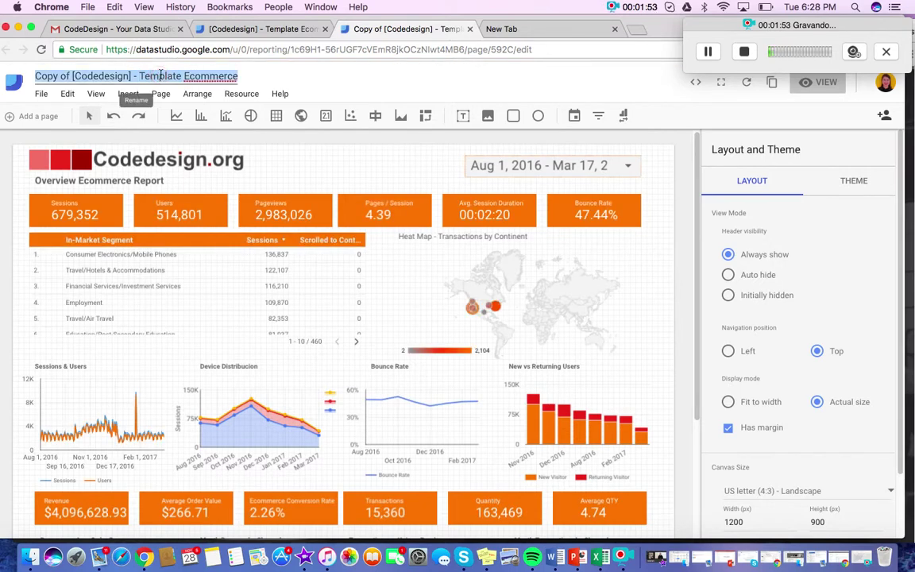
text(My Ecommerce)
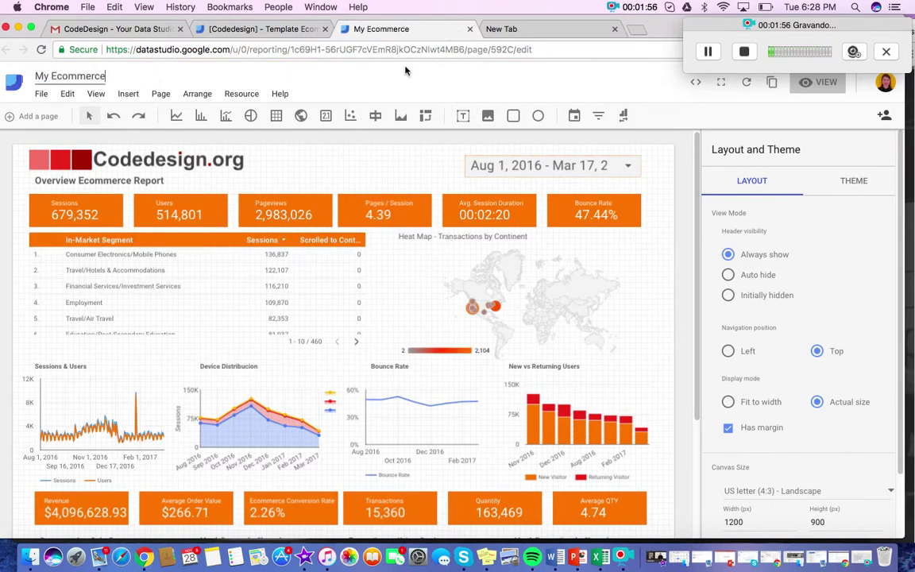
click(408, 69)
scroll(682, 270, down, 1)
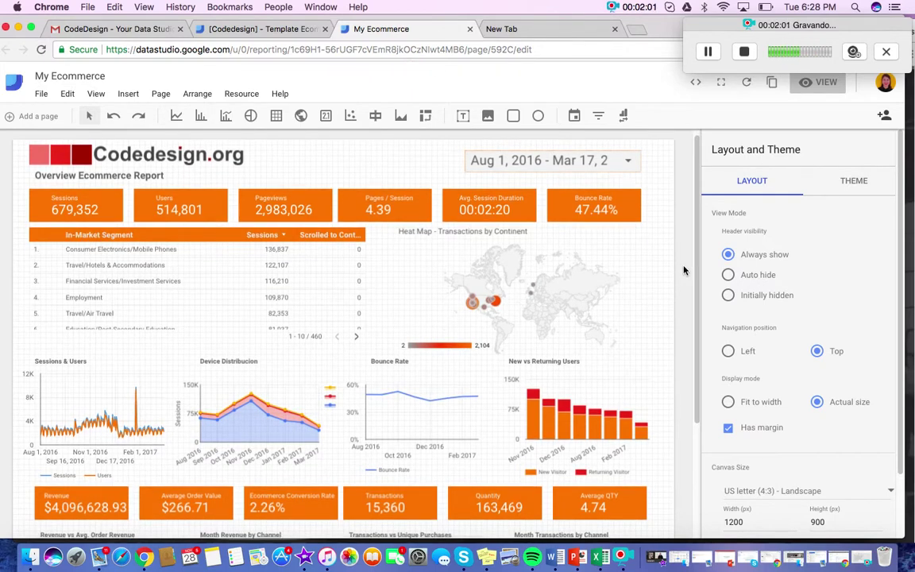
scroll(687, 268, down, 5)
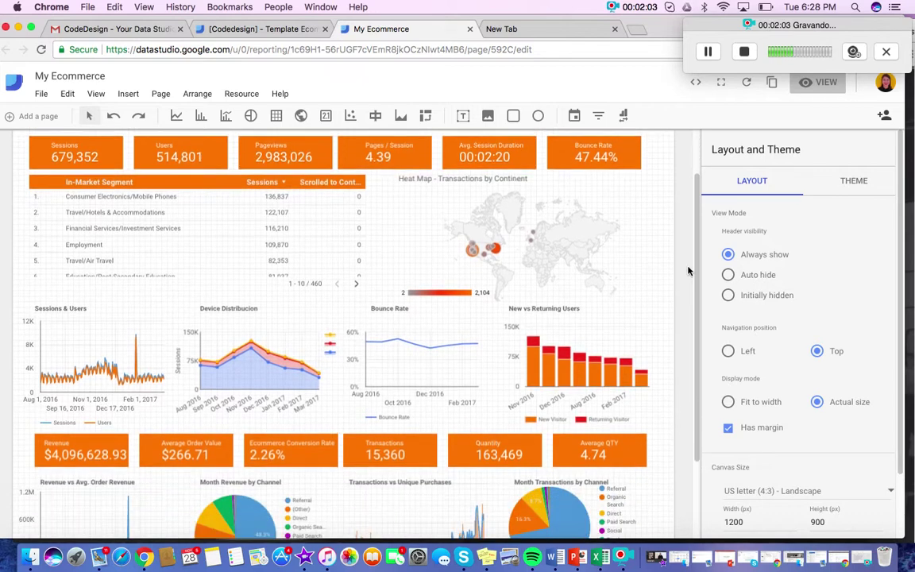
scroll(688, 270, down, 2)
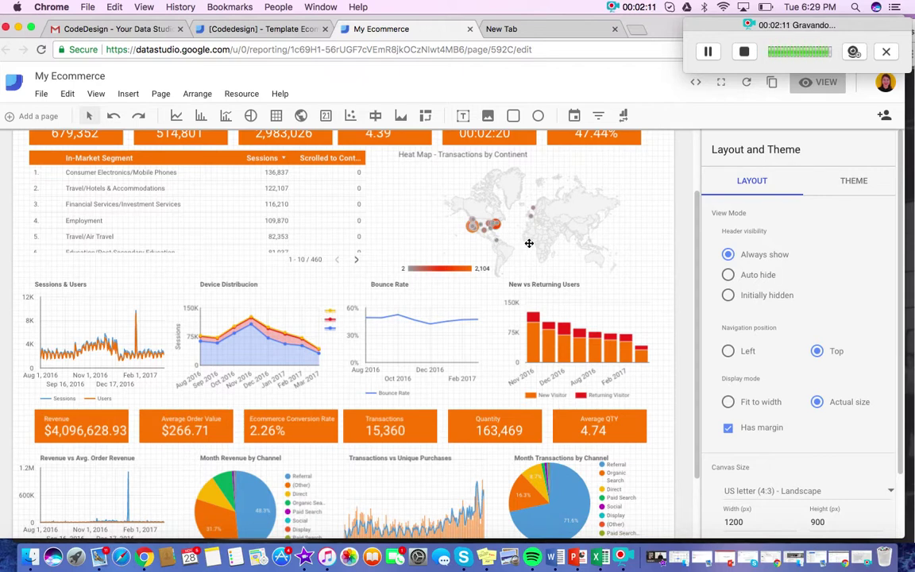
scroll(529, 245, up, 2)
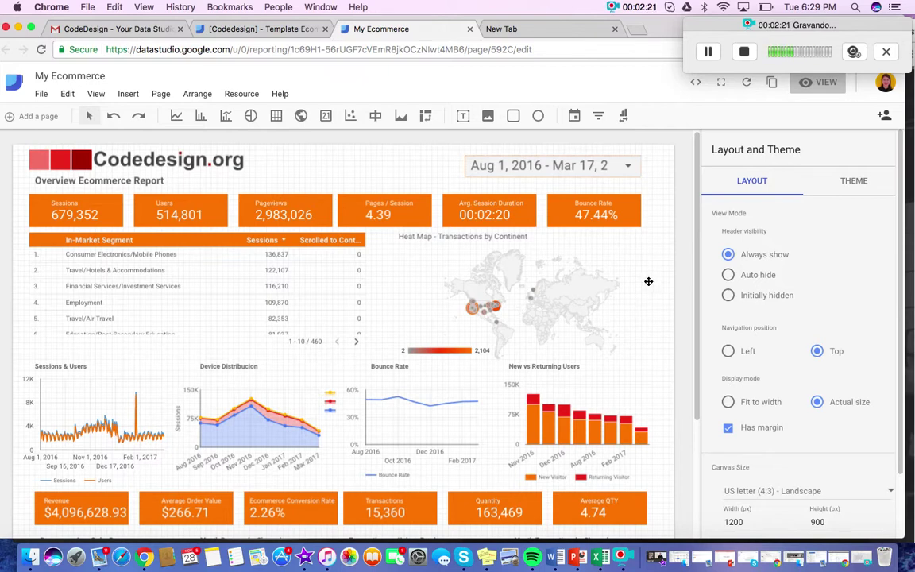
Set the date range control's default range to Jan 1, 2017 – Mar 31, 2017.
click(629, 165)
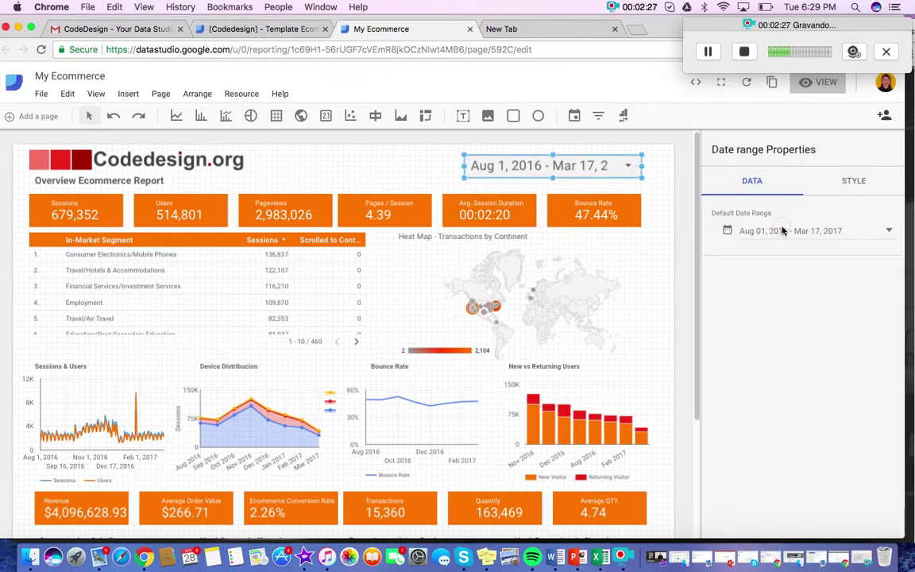
click(731, 231)
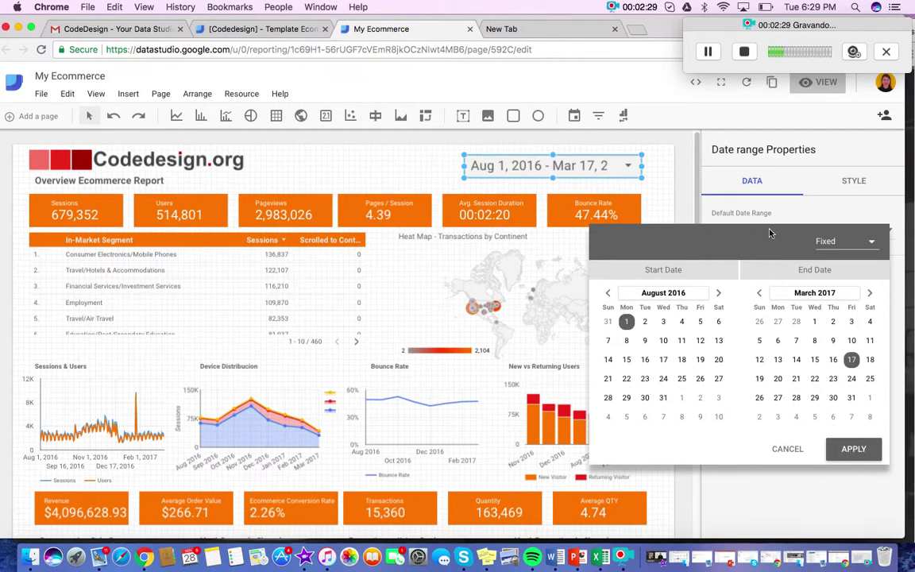
click(719, 294)
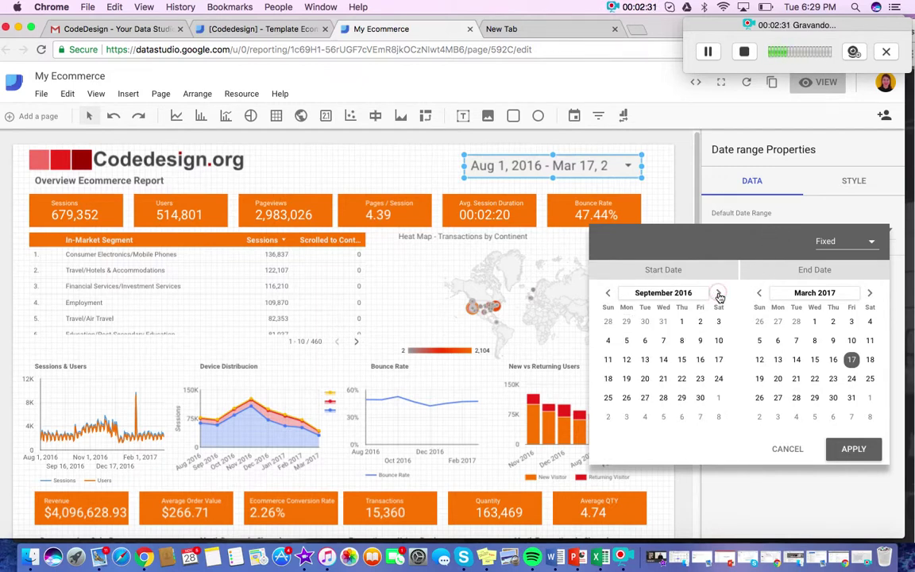
click(719, 294)
click(719, 294)
click(719, 294)
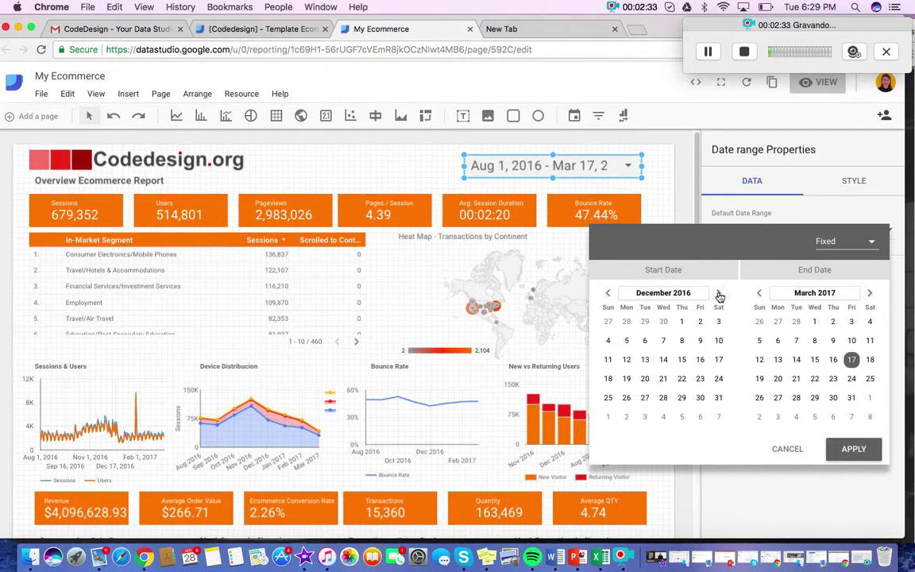
click(719, 294)
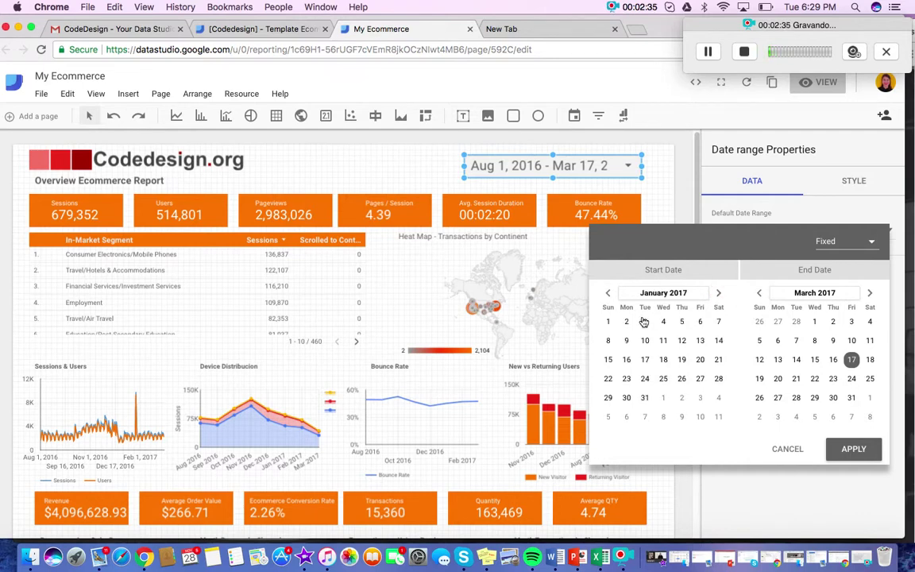
click(608, 322)
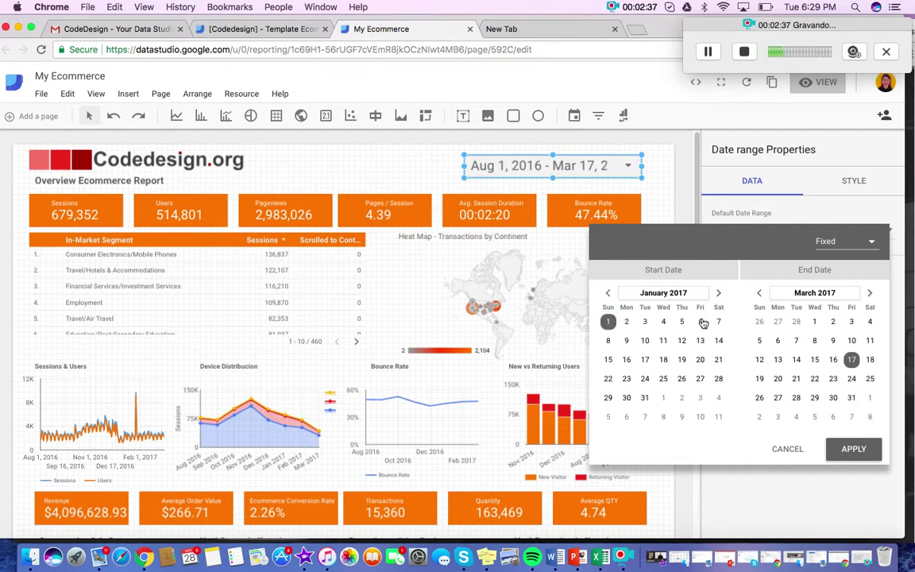
click(852, 398)
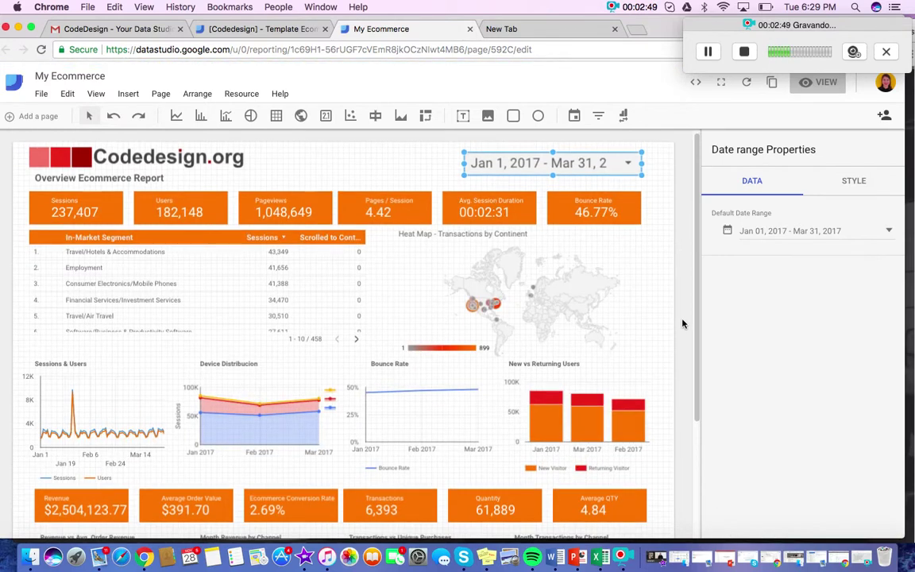
scroll(682, 324, down, 2)
scroll(683, 323, down, 2)
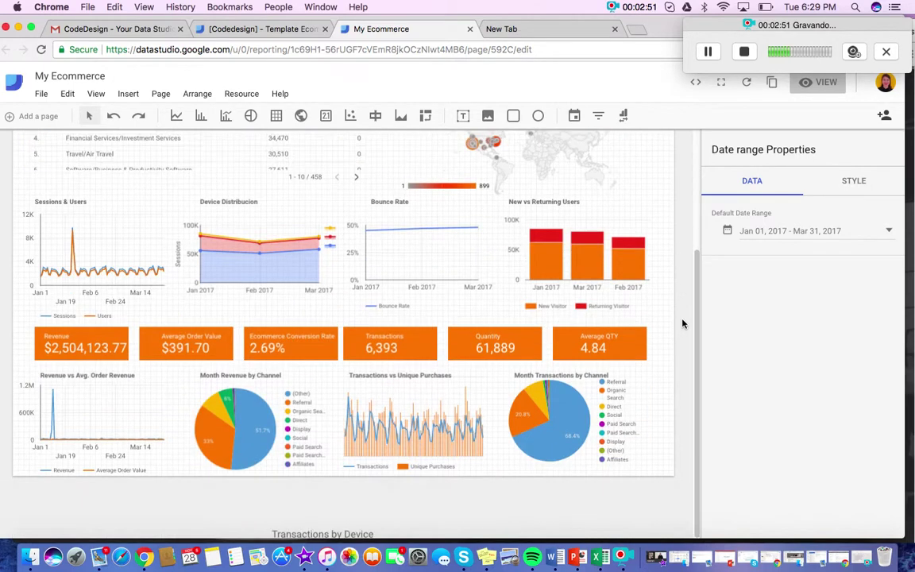
scroll(683, 323, up, 4)
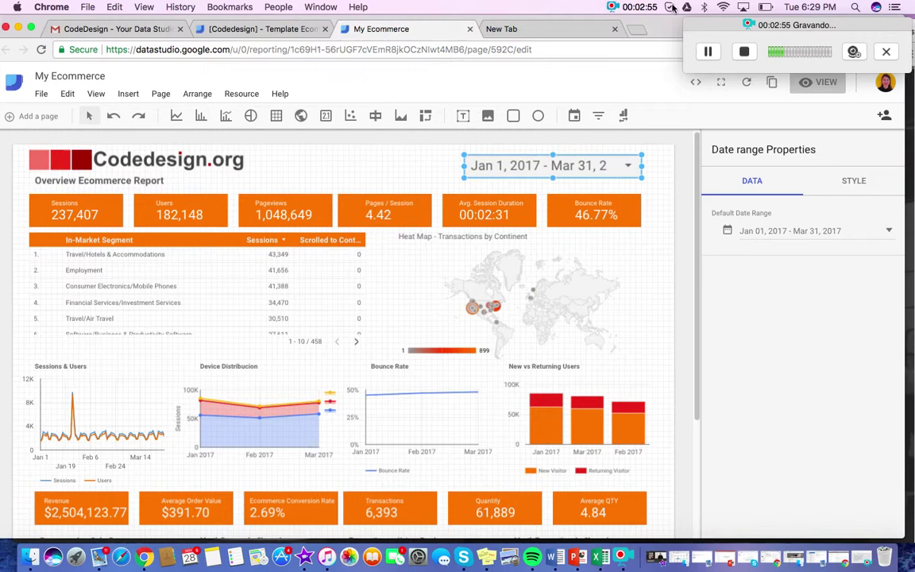
drag(668, 28, 669, 28)
Bring the Codedesign template page forward and open its chat panel.
key(super+grave)
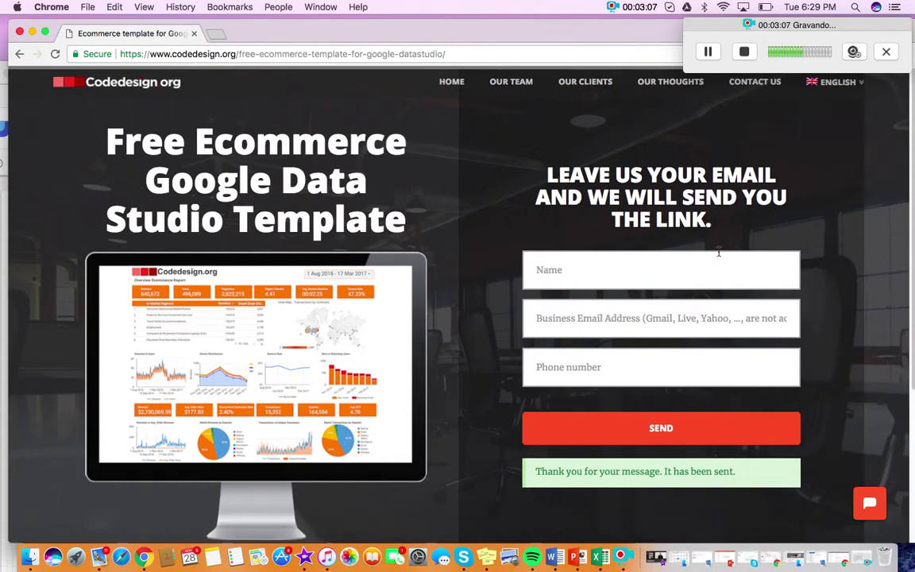
click(873, 511)
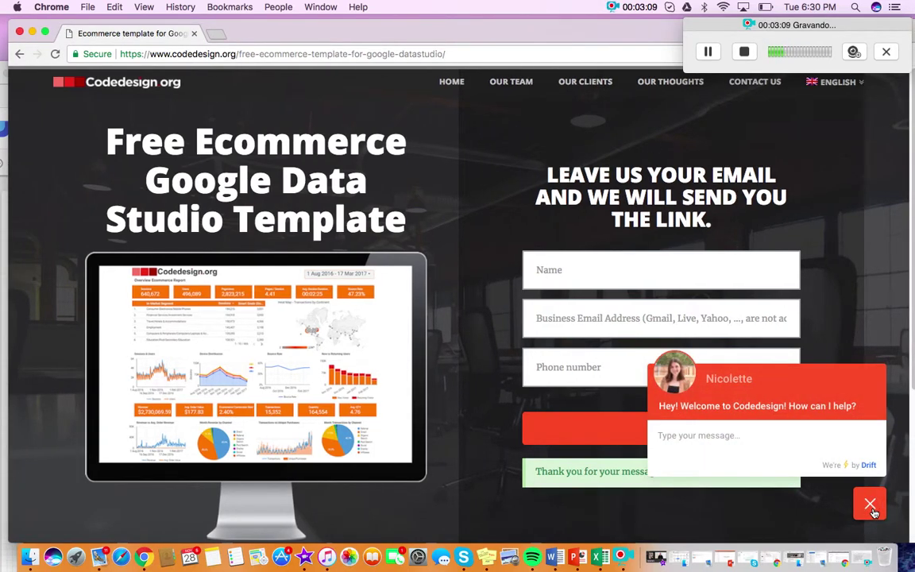